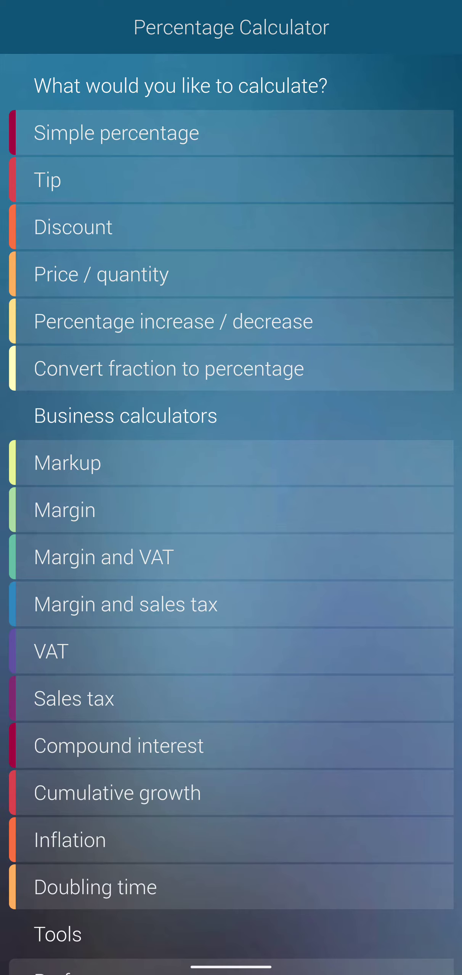
Step: Open Percentage increase / decrease and try the bottom-row keys 0, ←, =, . and ÷ on the empty field
left_click(97, 322)
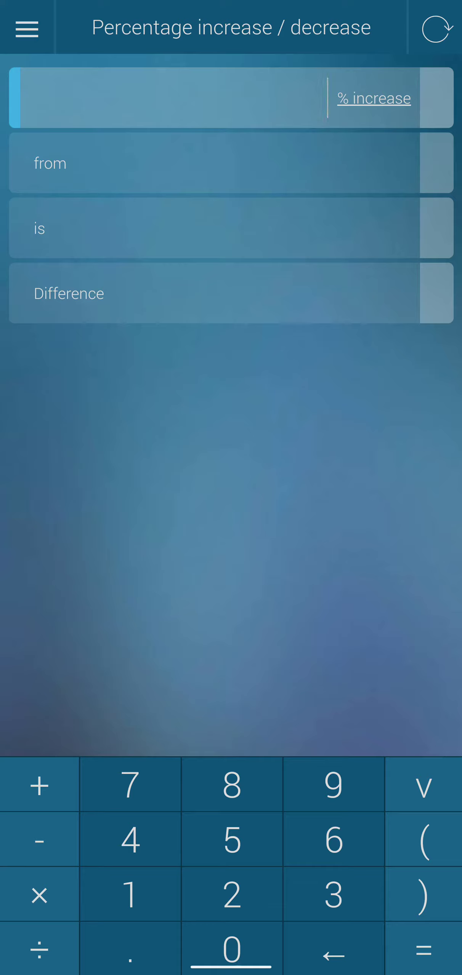
left_click(239, 935)
left_click(322, 944)
left_click(416, 958)
left_click(145, 949)
left_click(49, 962)
Step: Enter ×12 into the % increase field
left_click(49, 891)
left_click(148, 898)
left_click(239, 891)
Step: Try the bottom-row keys ., ÷, ←, 0 and = on ×12, which leave it unchanged
left_click(144, 964)
left_click(64, 940)
left_click(311, 950)
left_click(243, 937)
left_click(414, 962)
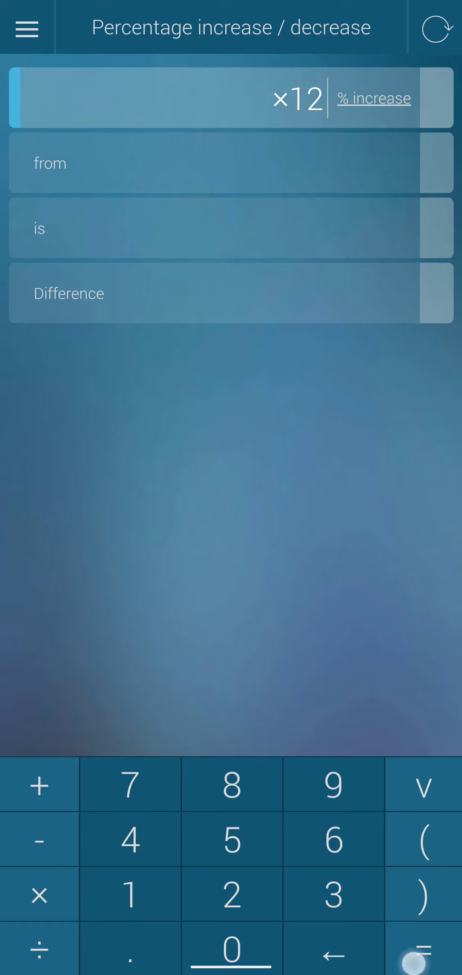
left_click(412, 961)
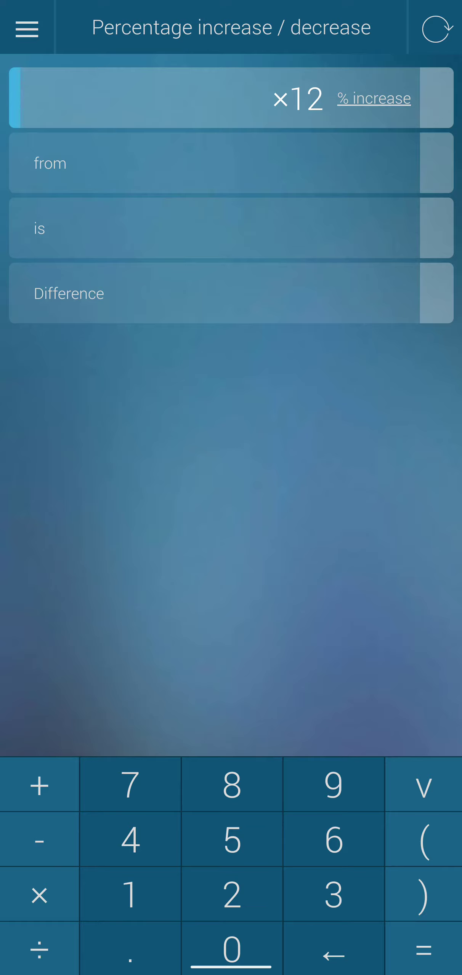